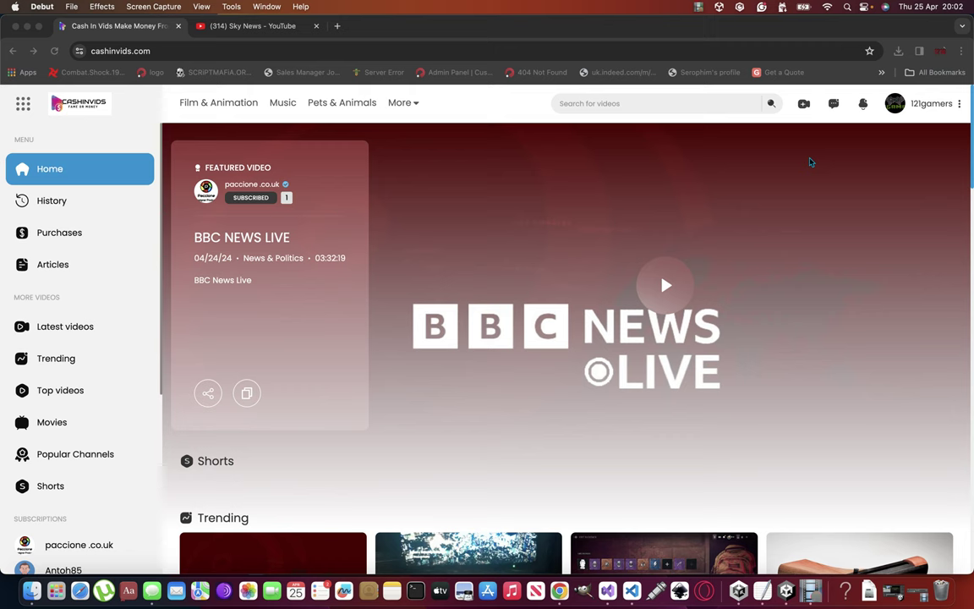
Step: Copy the URL of Sky News' live The UK Tonight stream on YouTube, then return to CashInVids
click(271, 26)
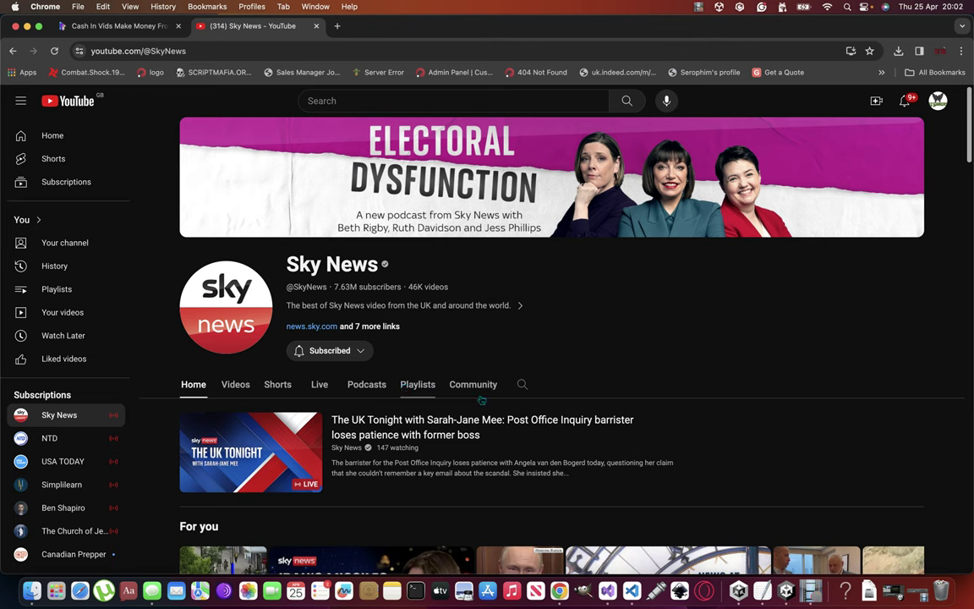
mouse_move(250, 452)
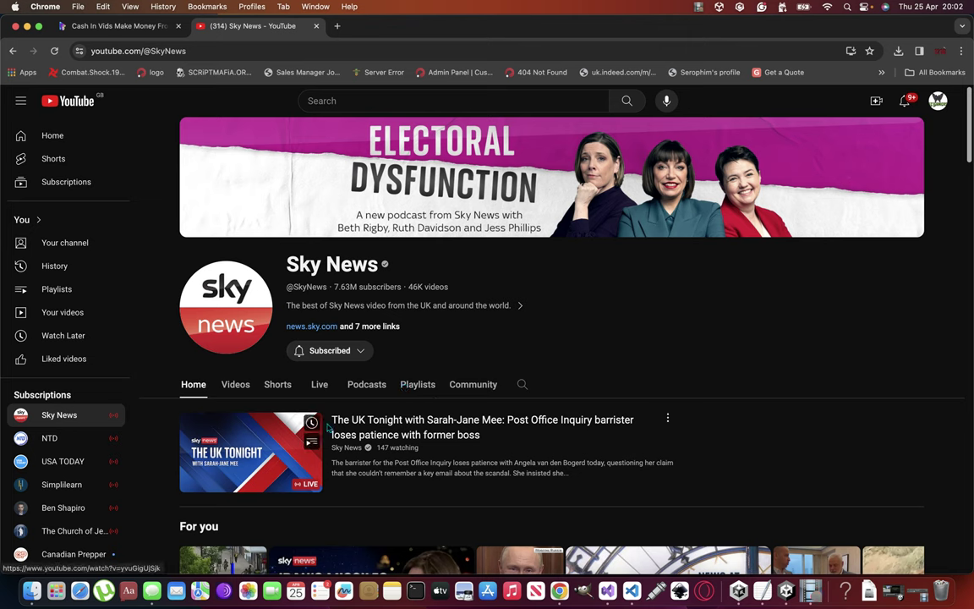
click(391, 427)
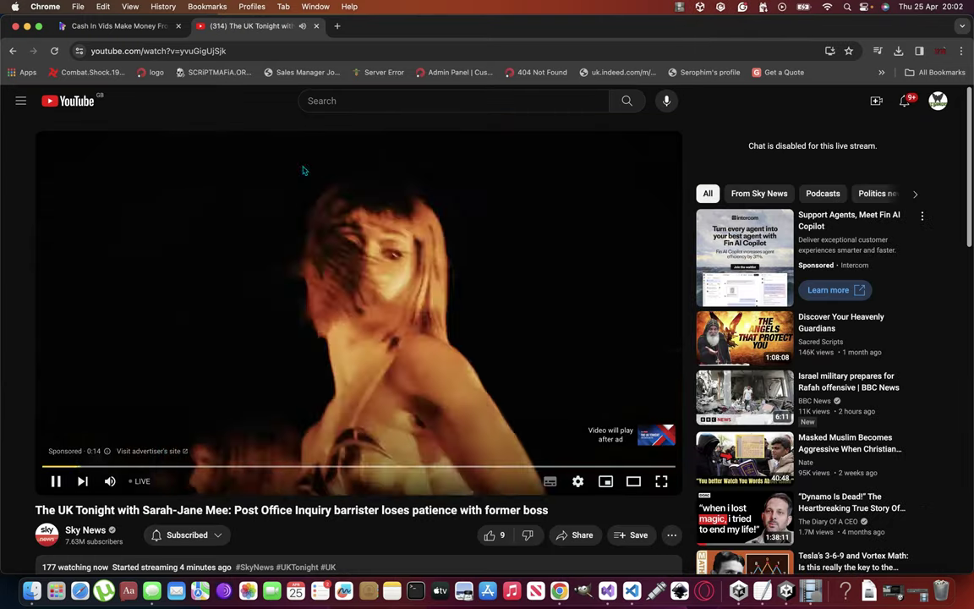
click(229, 51)
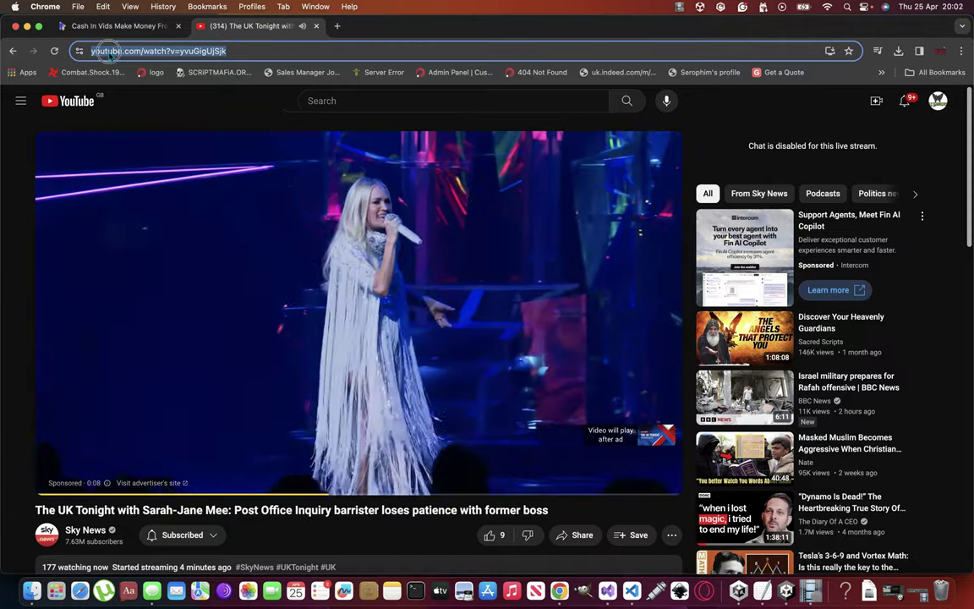
right_click(110, 54)
click(122, 146)
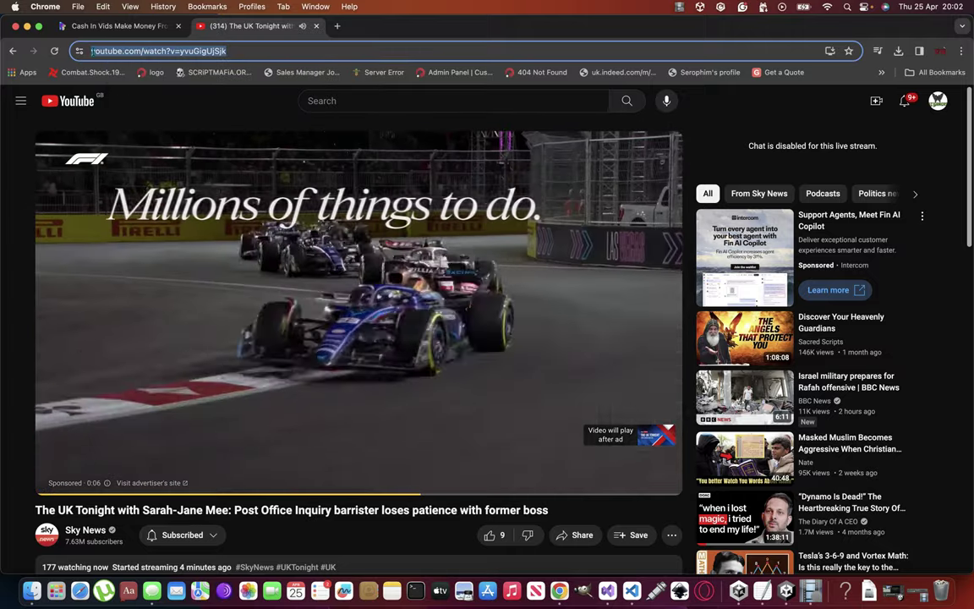
key(super+bracketleft)
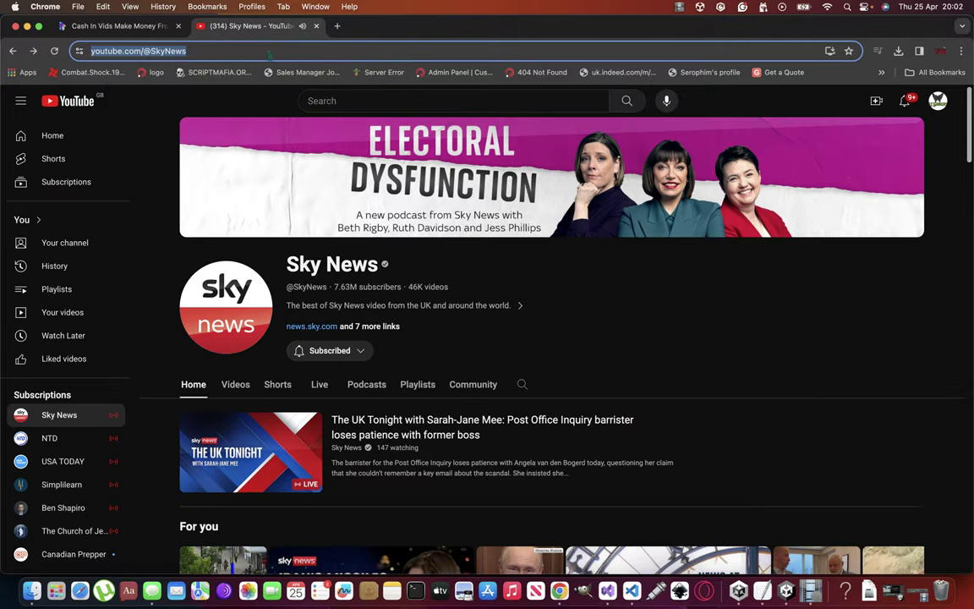
click(114, 26)
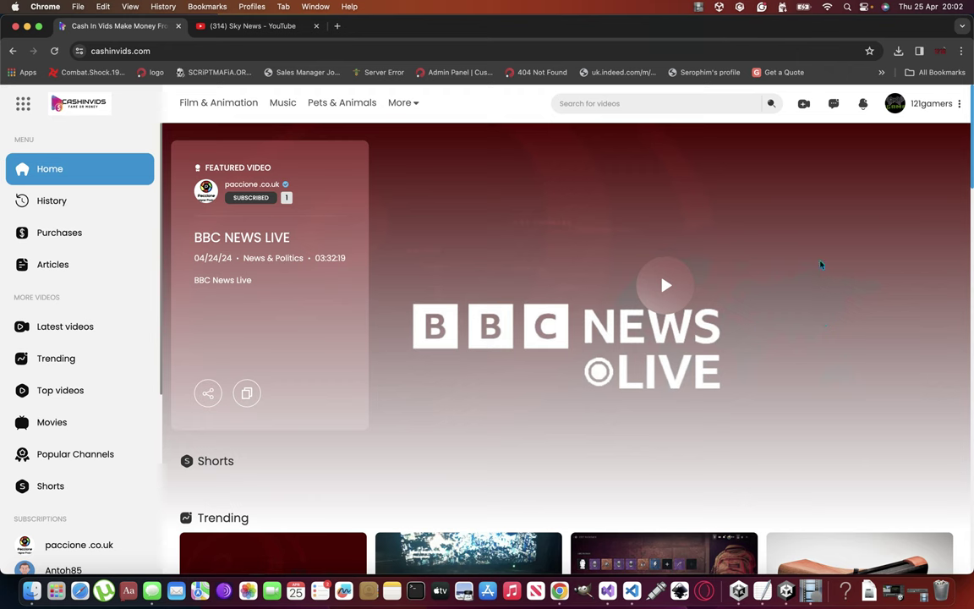
Step: On the Import page, paste the Sky News live-stream URL into Video URL and fetch it
click(803, 103)
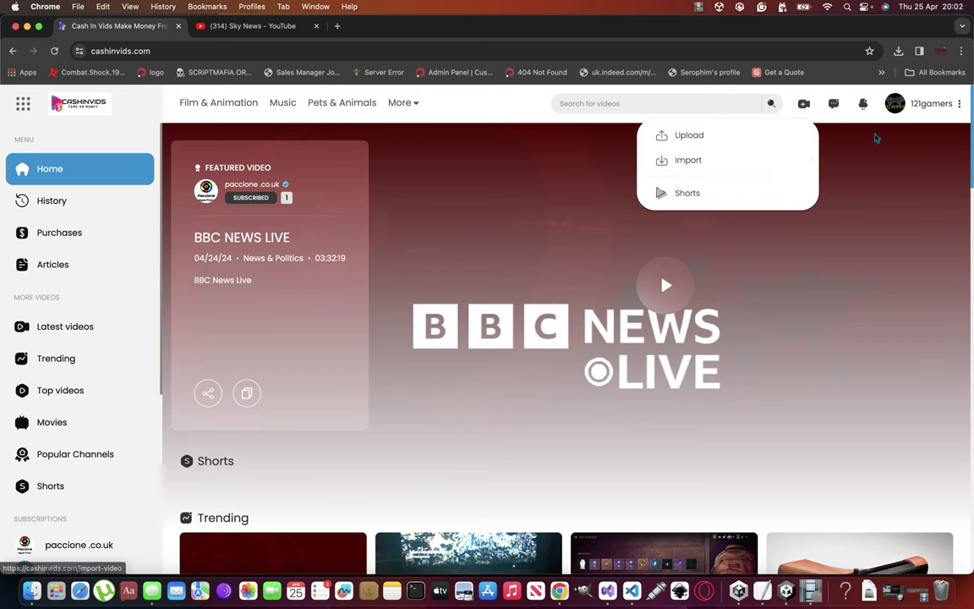
click(699, 160)
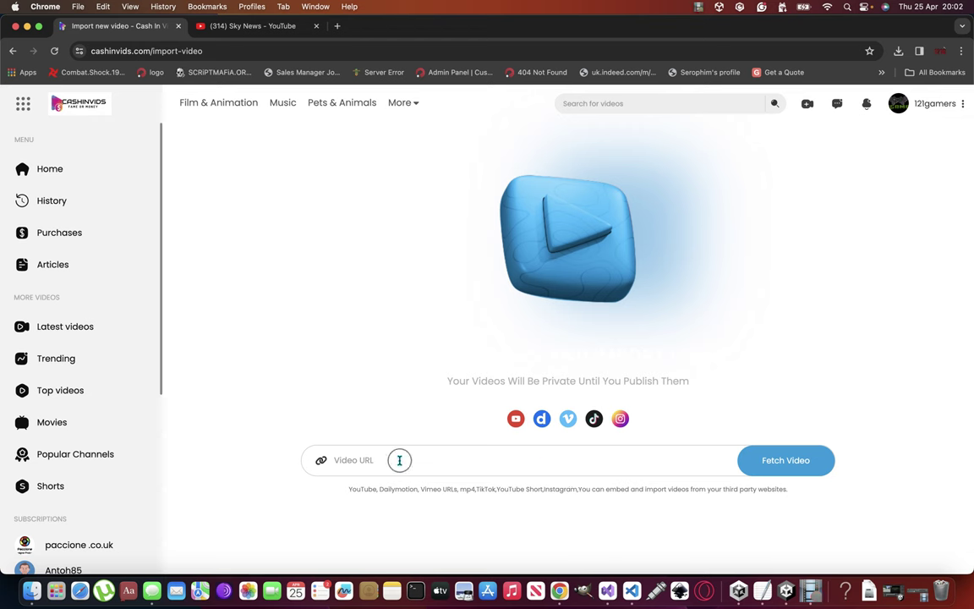
click(399, 460)
click(752, 354)
click(420, 465)
key(super+v)
key(super+space)
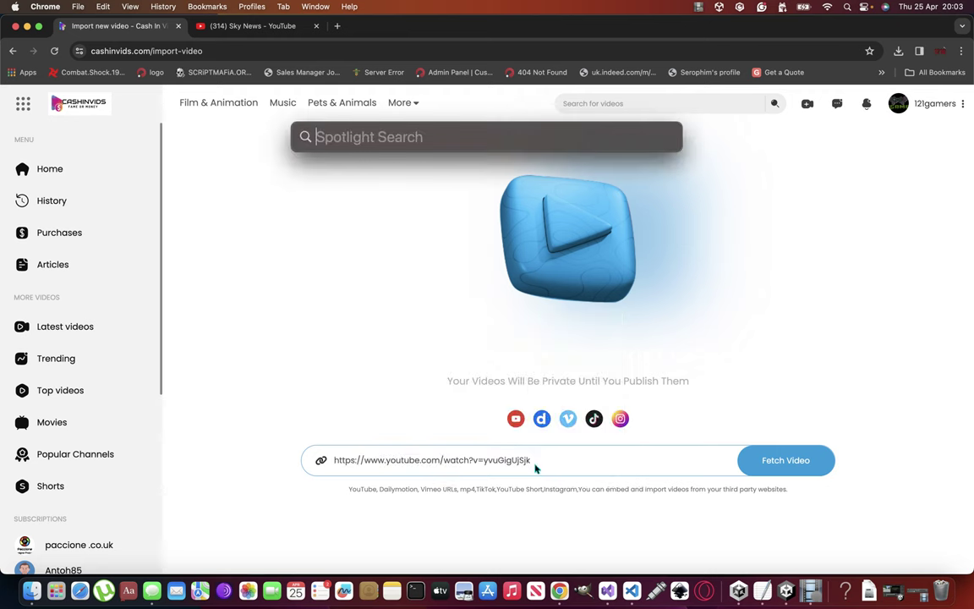
click(790, 463)
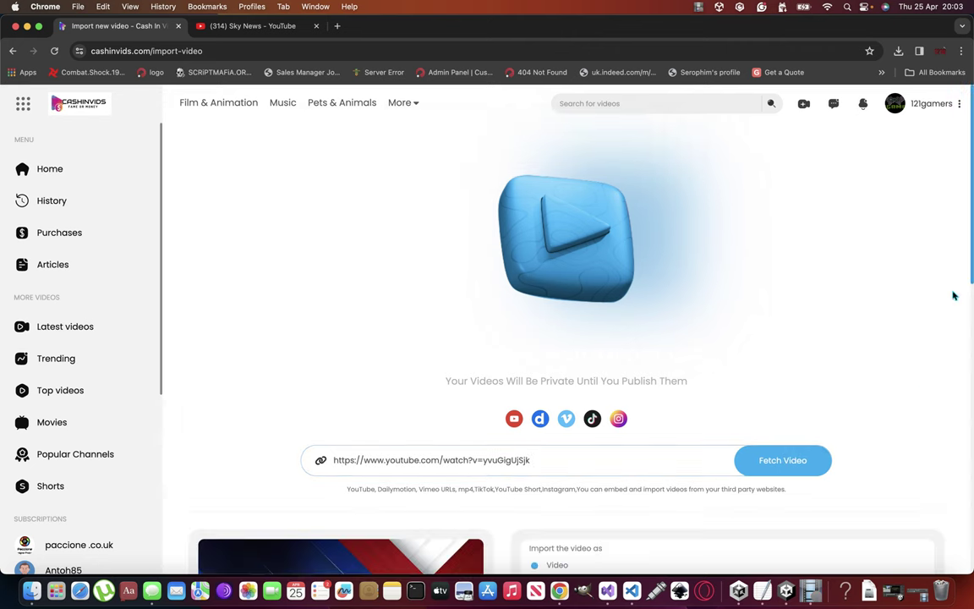
Step: Choose News & Politics as the fetched video's category and publish it
mouse_move(971, 268)
mouse_down()
mouse_move(960, 439)
mouse_move(951, 395)
mouse_move(963, 586)
mouse_move(792, 457)
mouse_up()
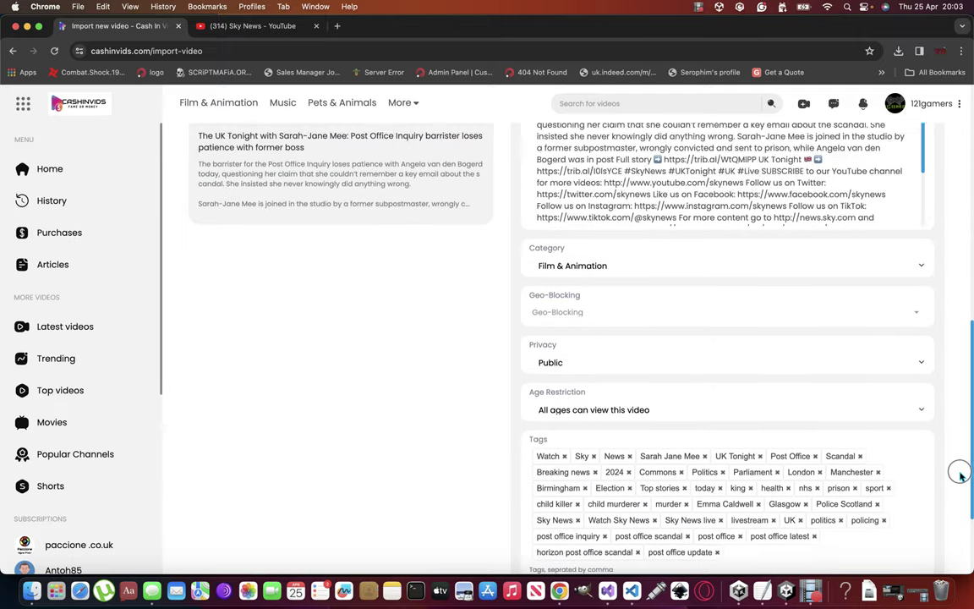
click(654, 333)
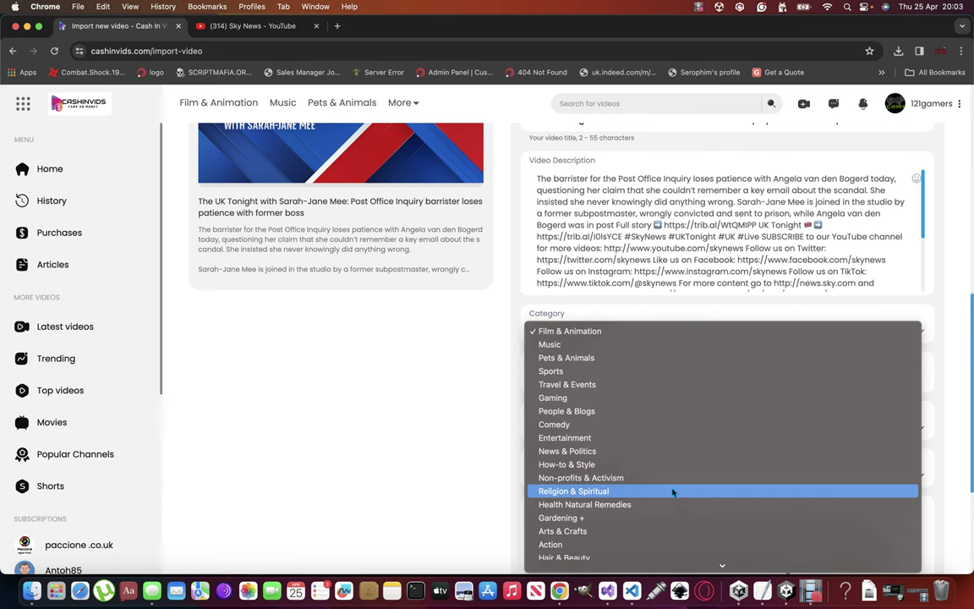
key(n)
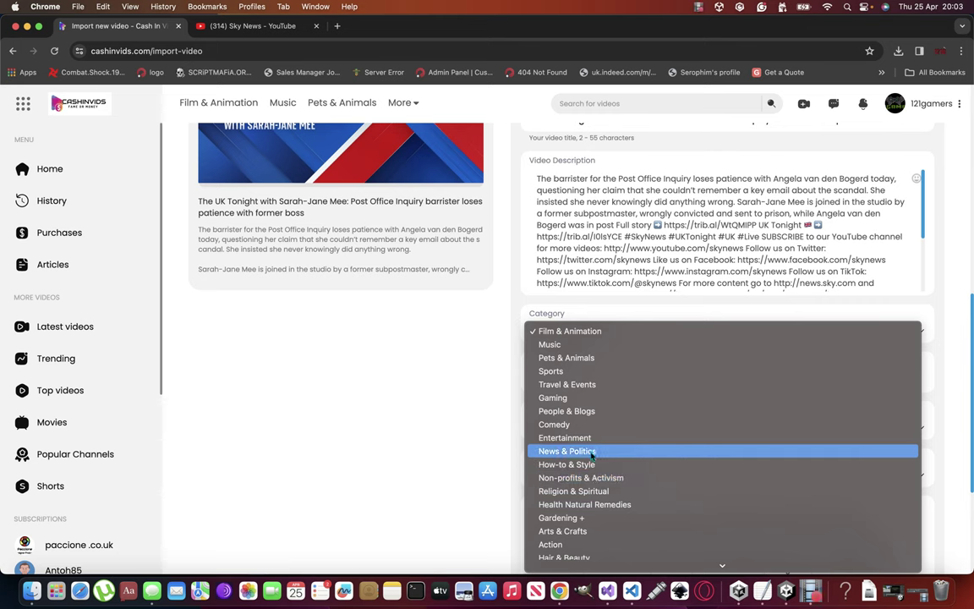
key(Return)
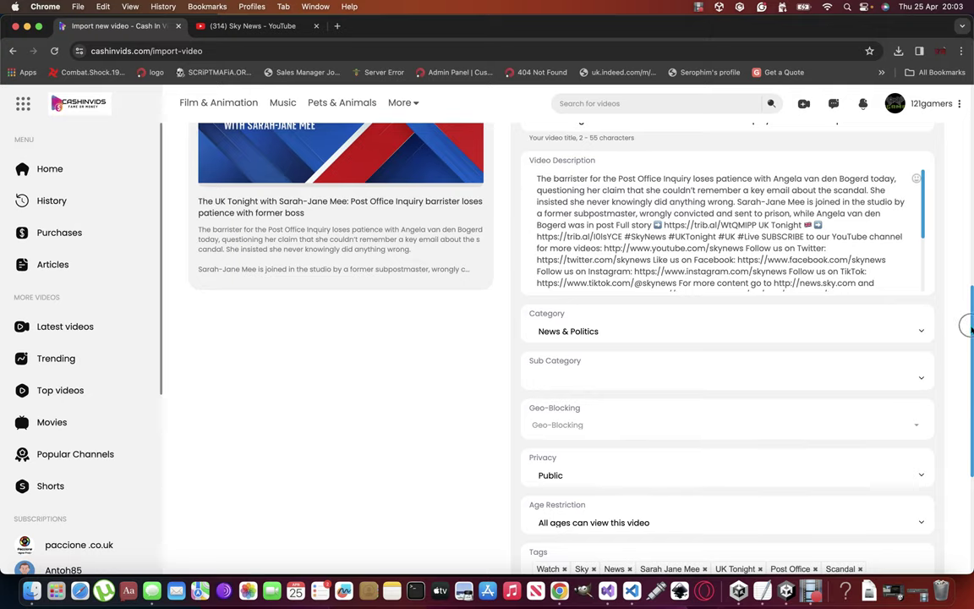
drag(966, 325, 962, 468)
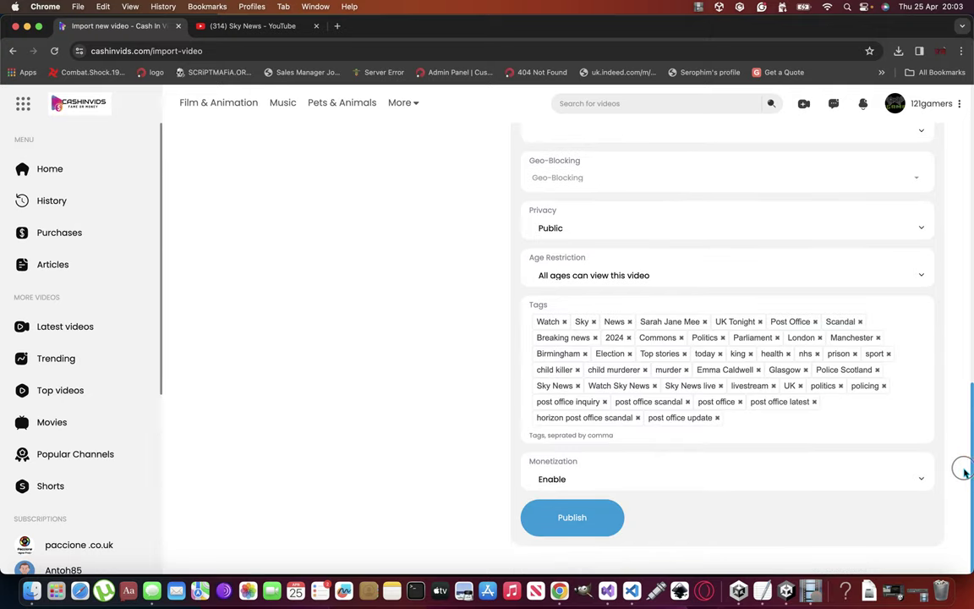
click(585, 520)
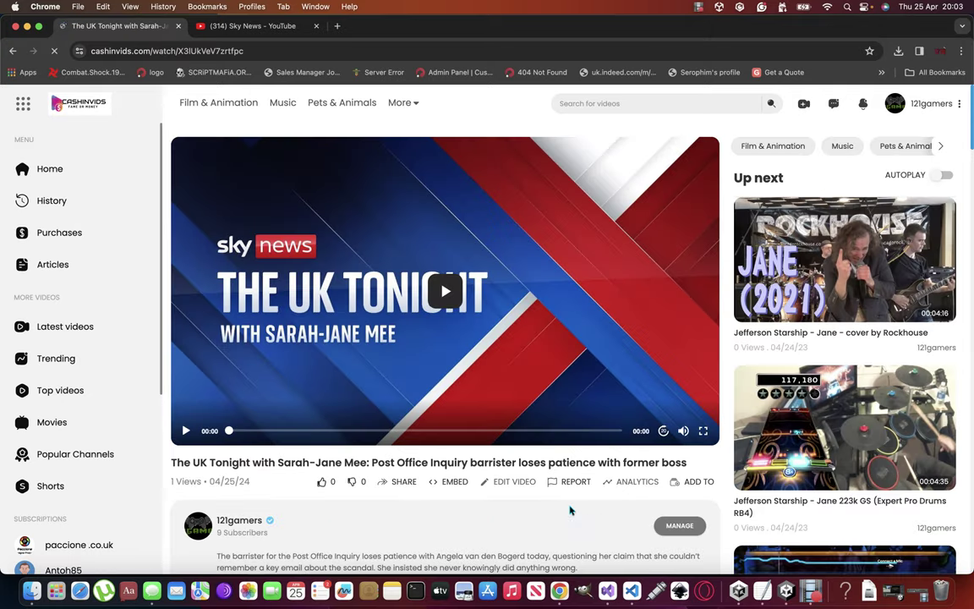
Step: Play the published Sky News stream on its CashInVids watch page, then go back to YouTube
click(471, 296)
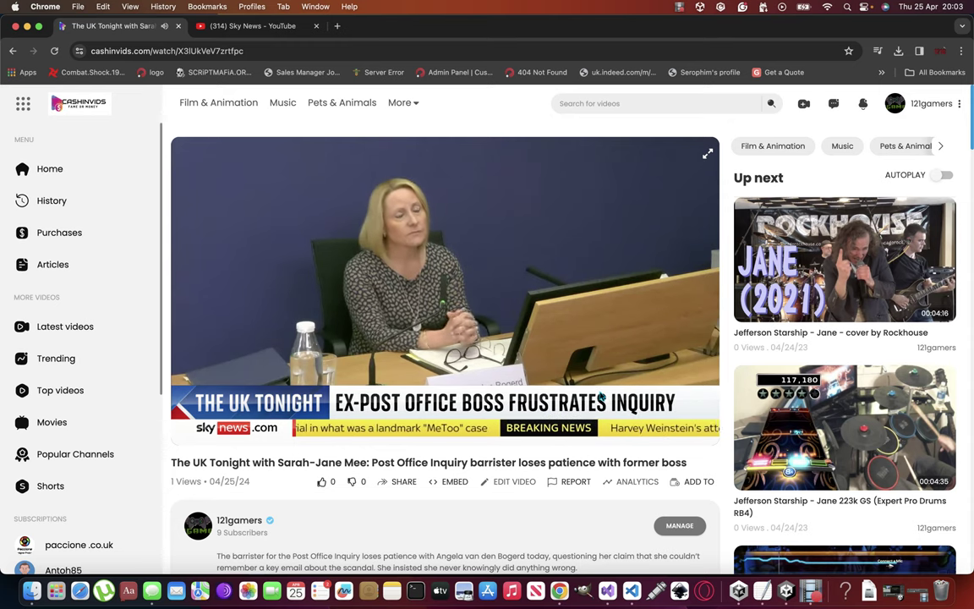
click(245, 25)
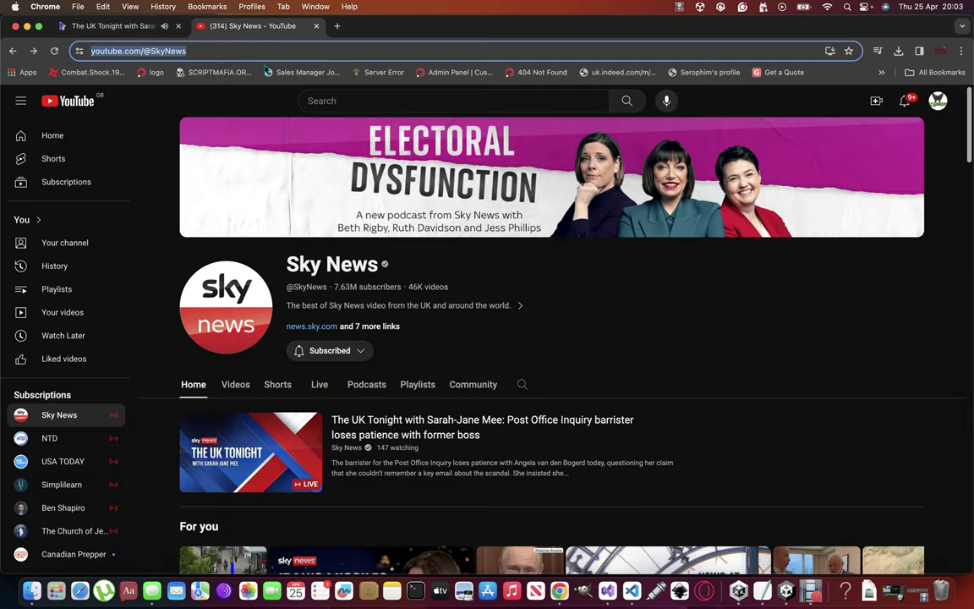
Step: Glance at the Sky News YouTube page, then return to CashInVids and pause the published stream
right_click(157, 58)
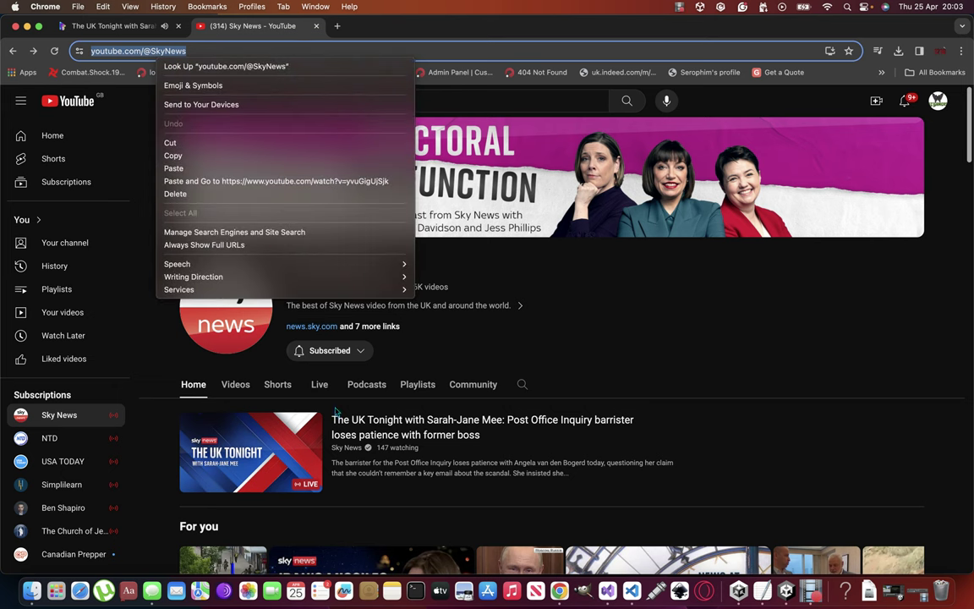
click(122, 26)
click(118, 25)
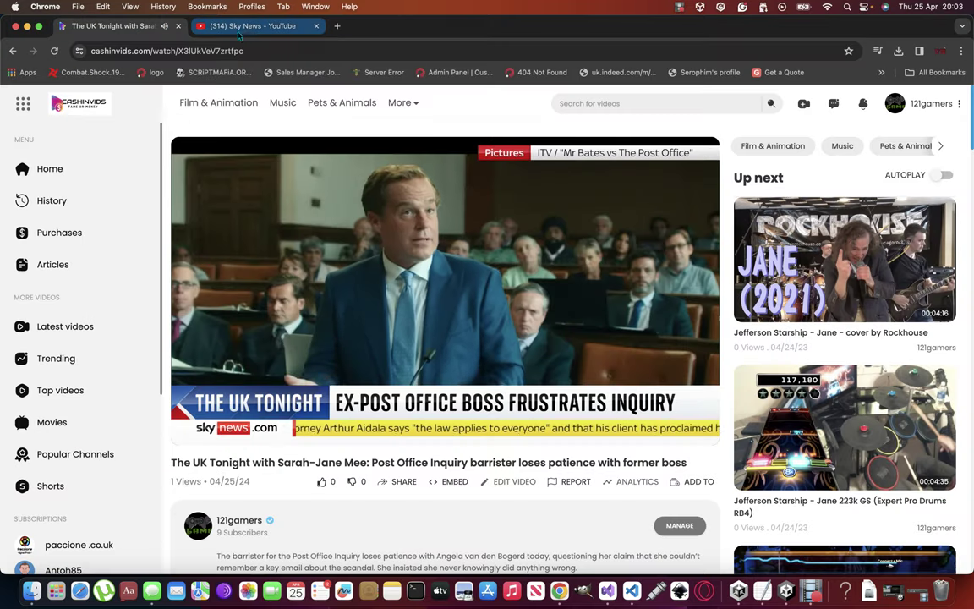
click(241, 27)
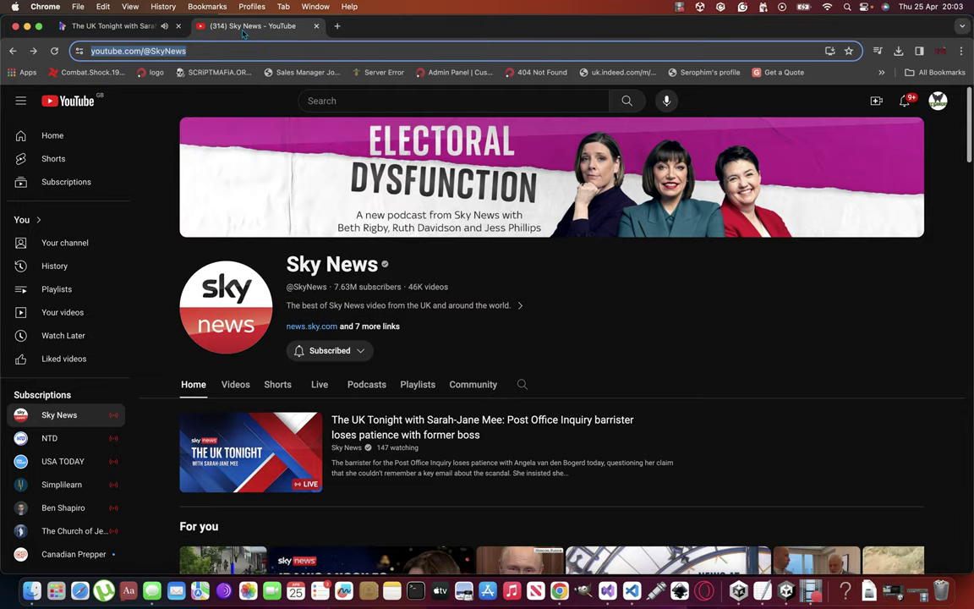
click(127, 25)
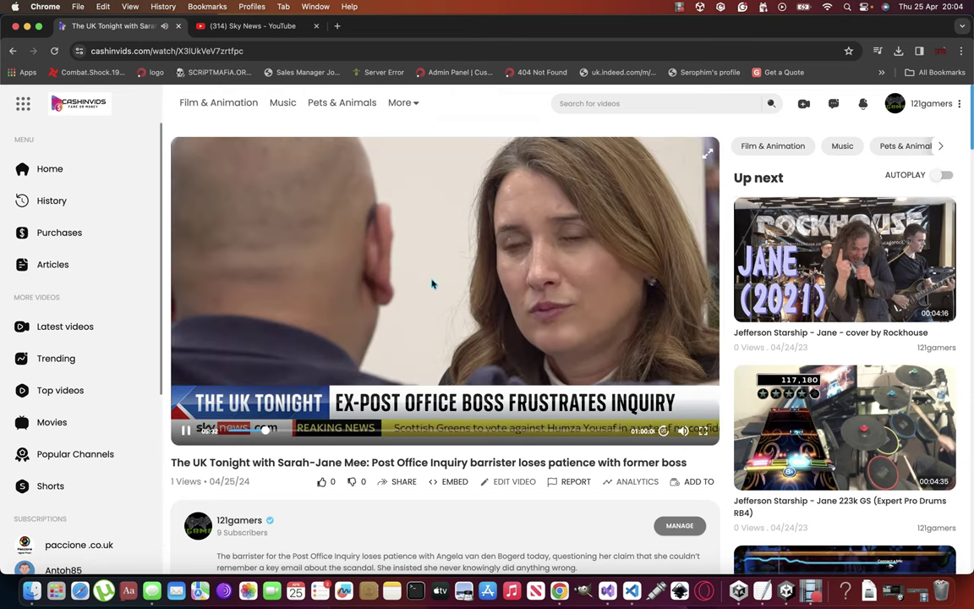
click(430, 282)
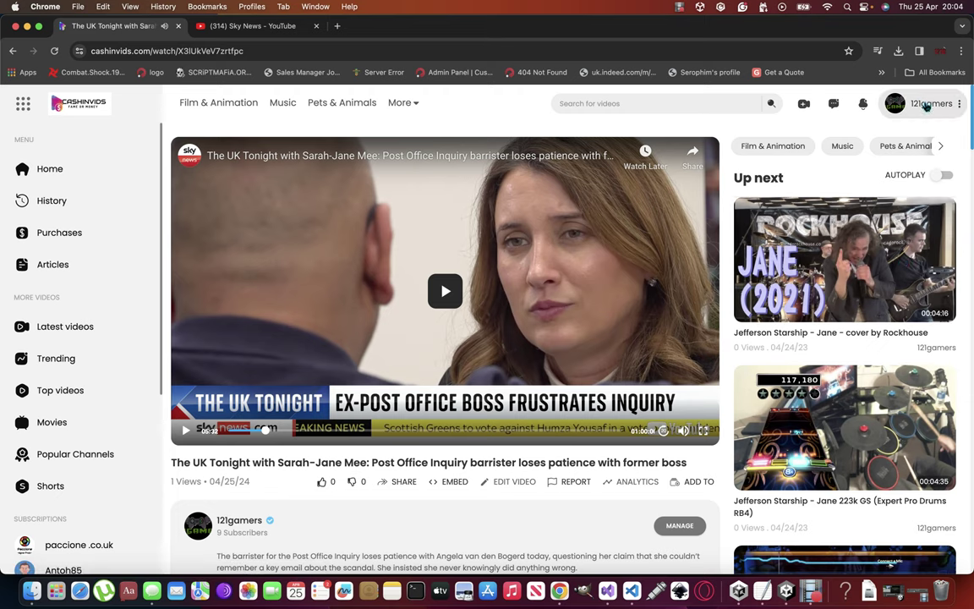
Step: Open the 121gamers channel page from the account menu
click(896, 103)
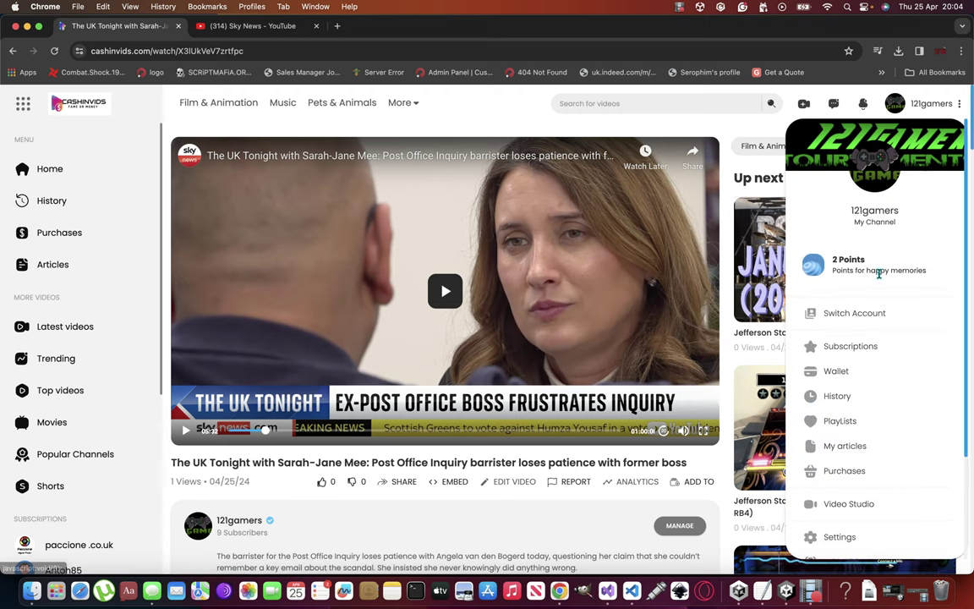
click(879, 224)
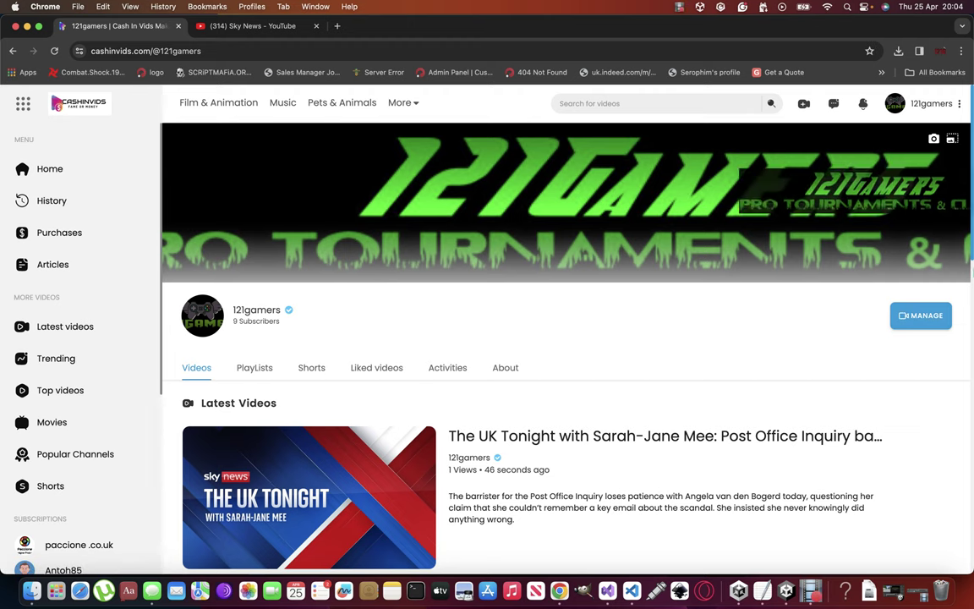
mouse_move(968, 245)
mouse_down()
mouse_move(968, 369)
mouse_move(955, 444)
mouse_move(951, 374)
mouse_move(956, 383)
mouse_up()
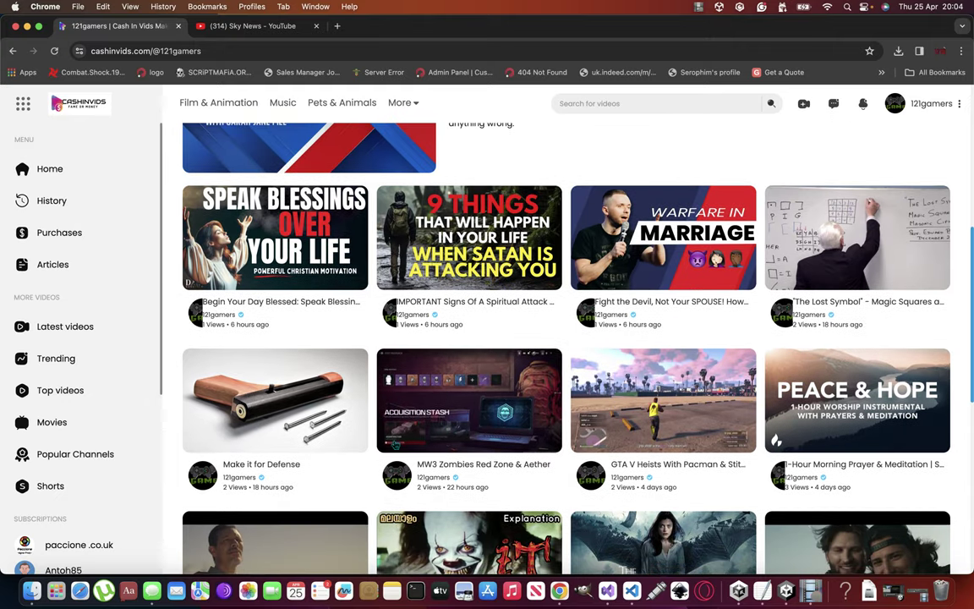
Step: Play the MW3 Zombies Red Zone & Aether video and open its edit page
click(549, 412)
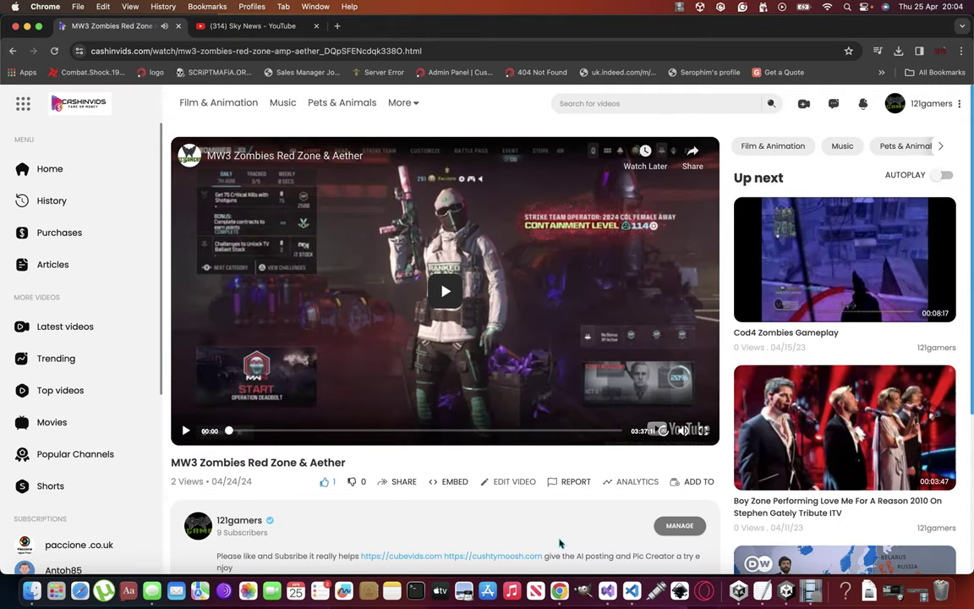
click(445, 291)
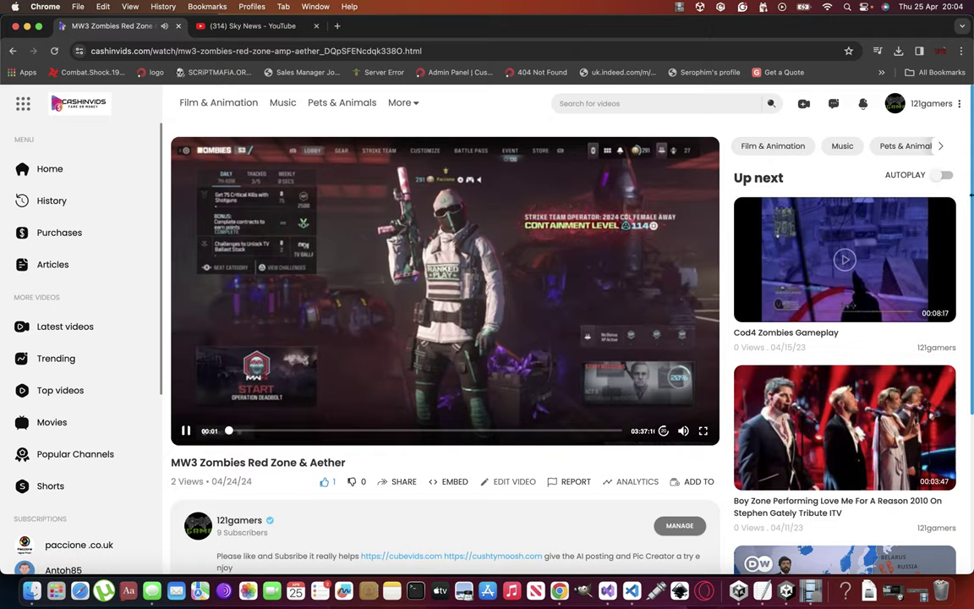
scroll(964, 169, down, 2)
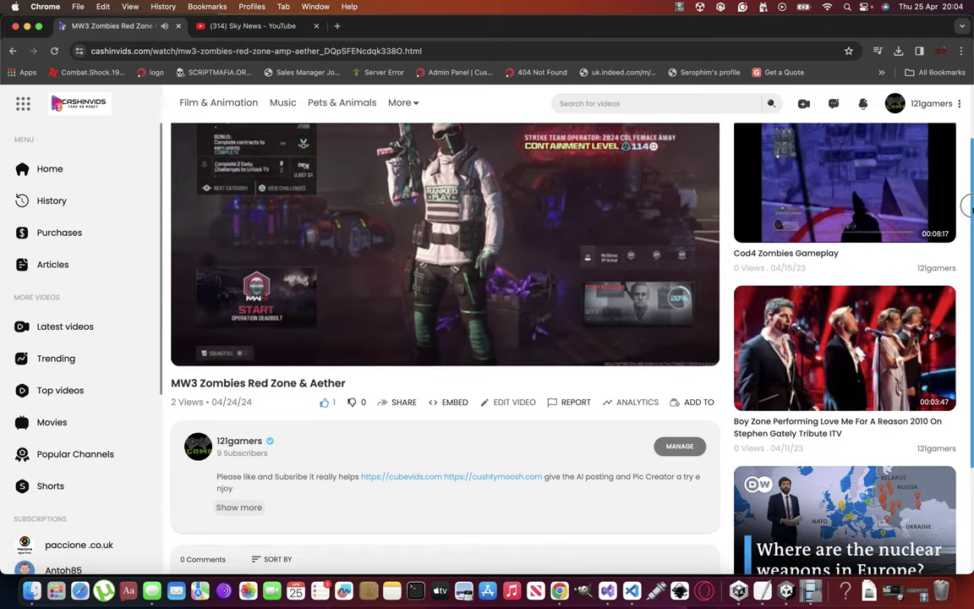
scroll(968, 207, down, 1)
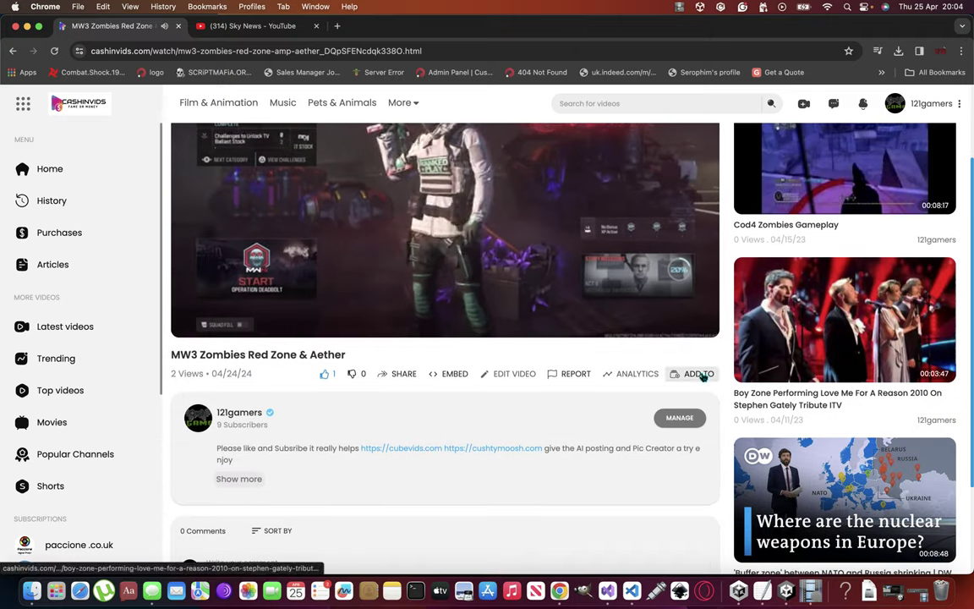
click(507, 375)
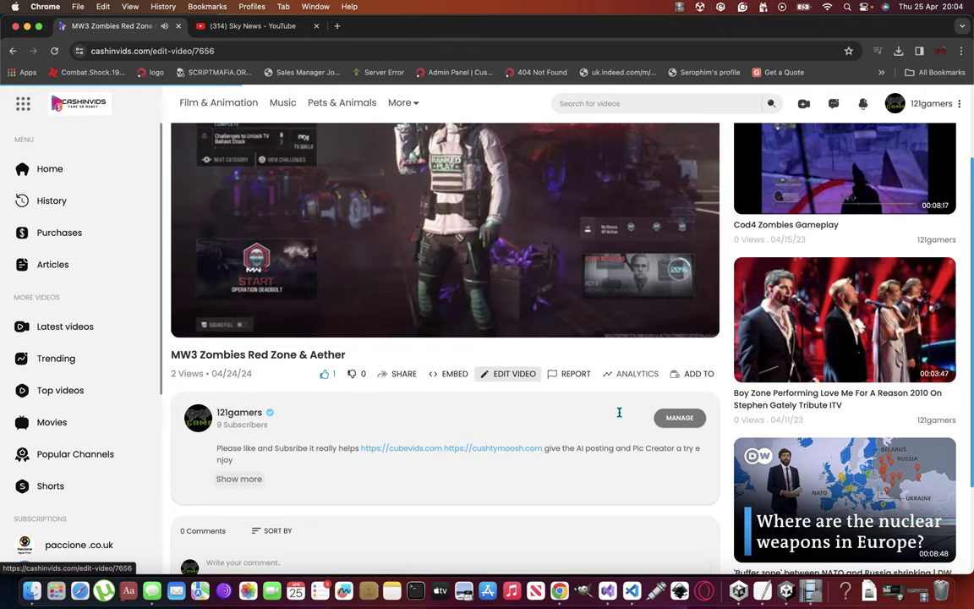
drag(966, 222, 967, 467)
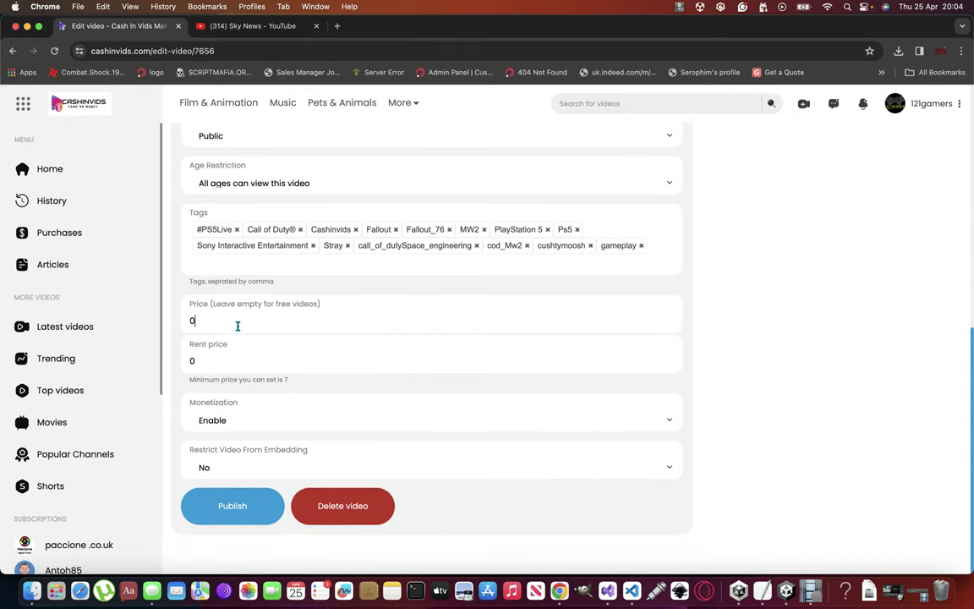
click(211, 359)
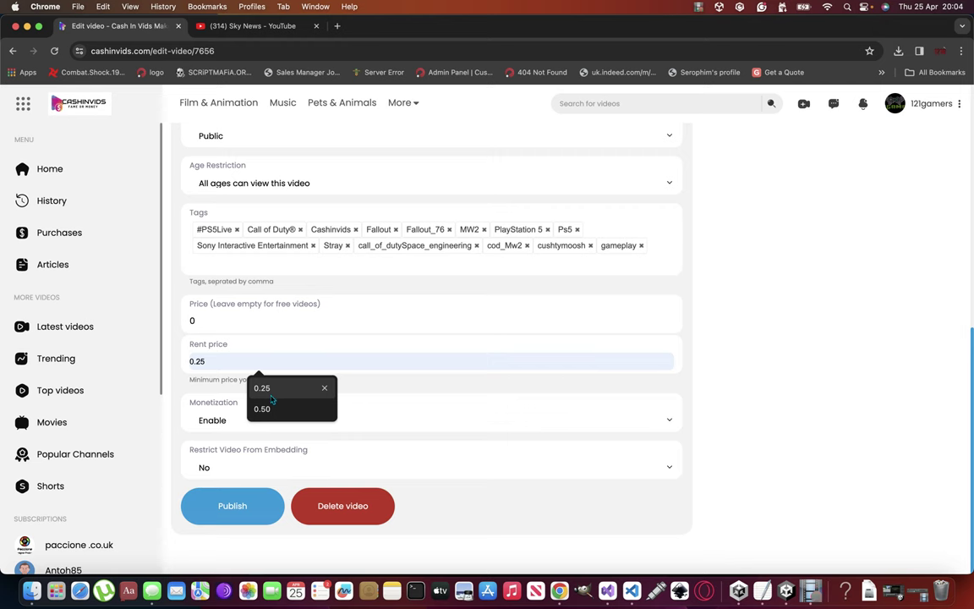
click(365, 433)
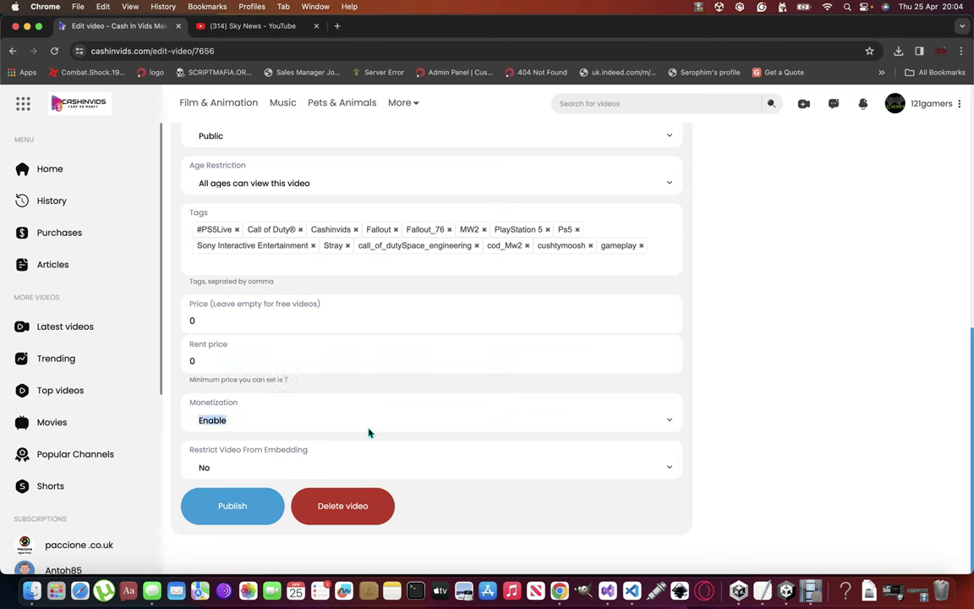
click(764, 446)
mouse_move(968, 389)
mouse_down()
mouse_move(969, 28)
mouse_move(956, 362)
mouse_move(964, 84)
mouse_up()
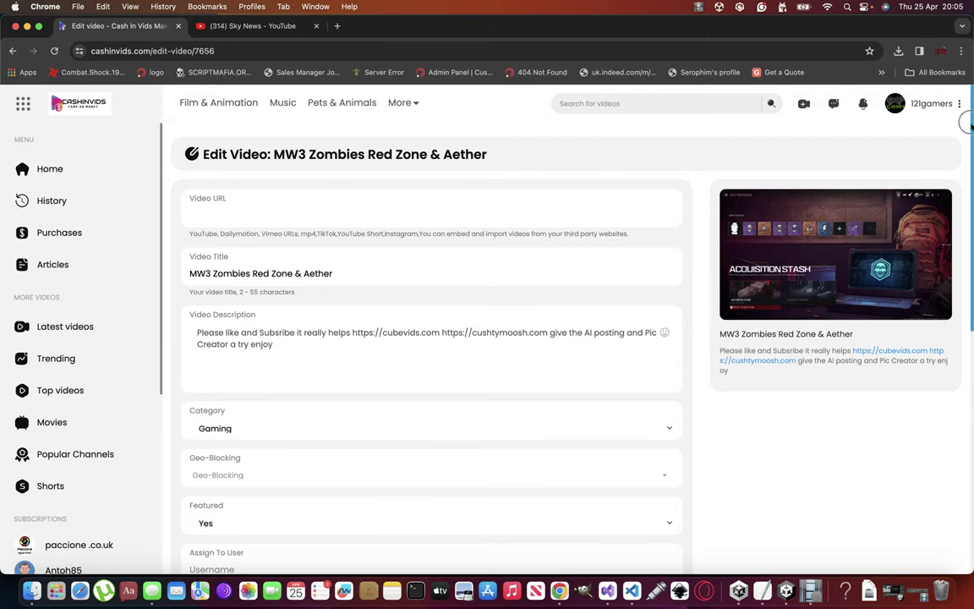
drag(966, 122, 966, 326)
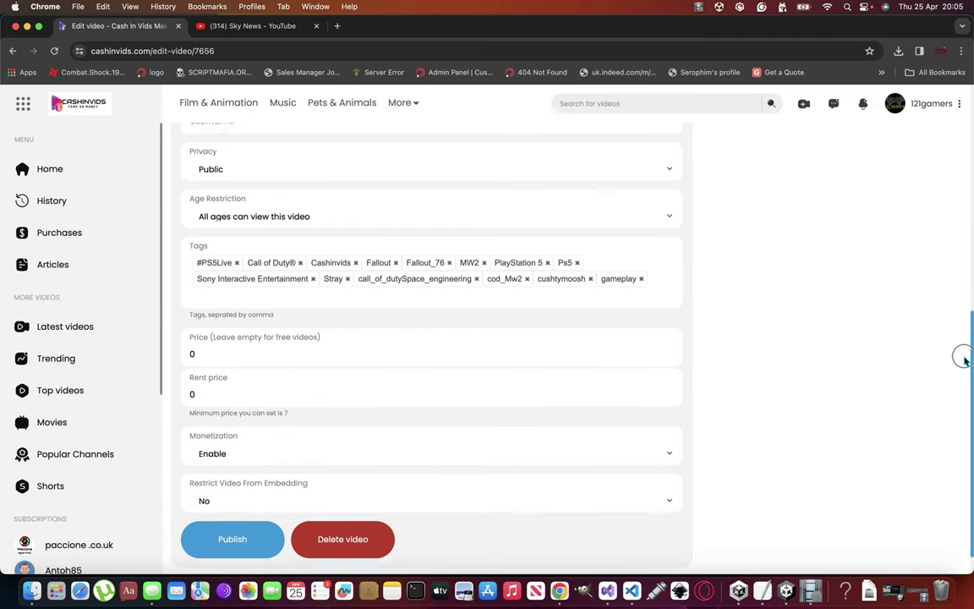
drag(966, 326, 969, 104)
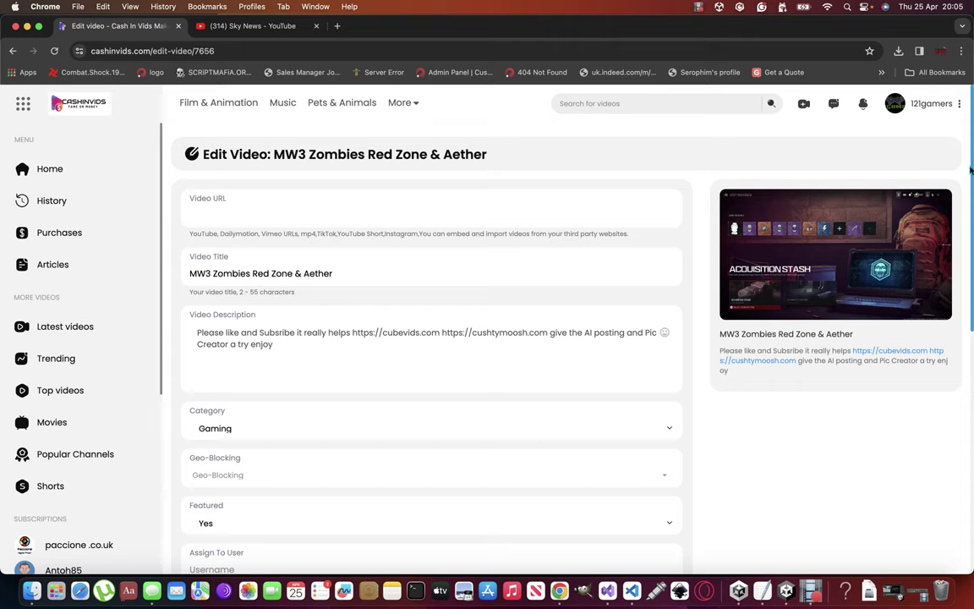
drag(971, 178, 959, 439)
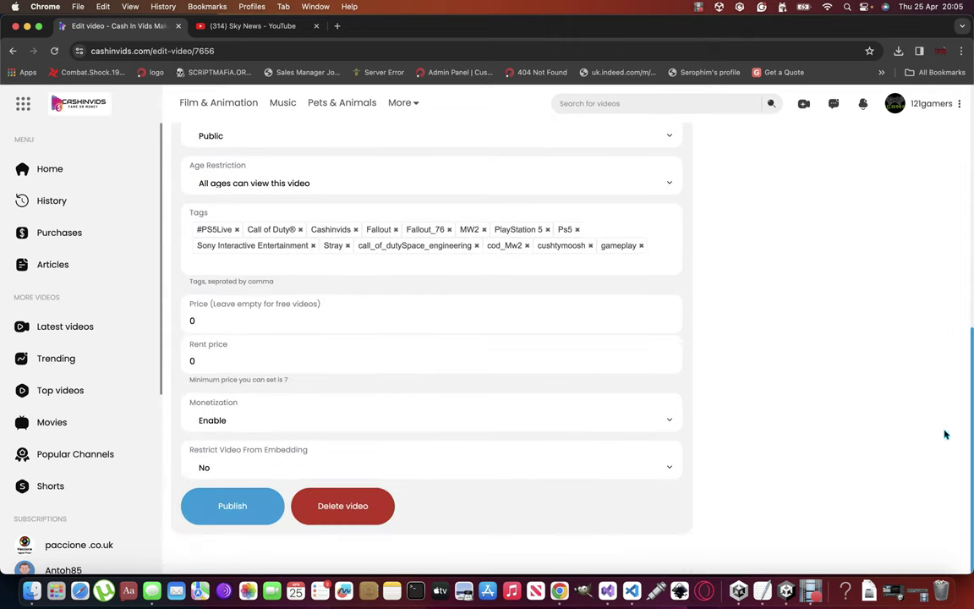
click(238, 362)
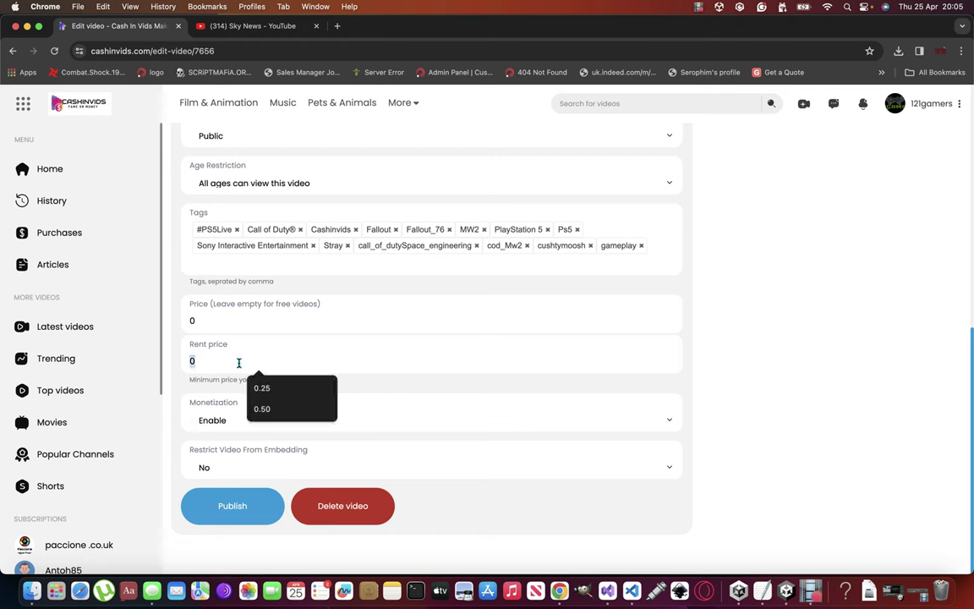
double_click(257, 321)
double_click(278, 368)
mouse_move(288, 387)
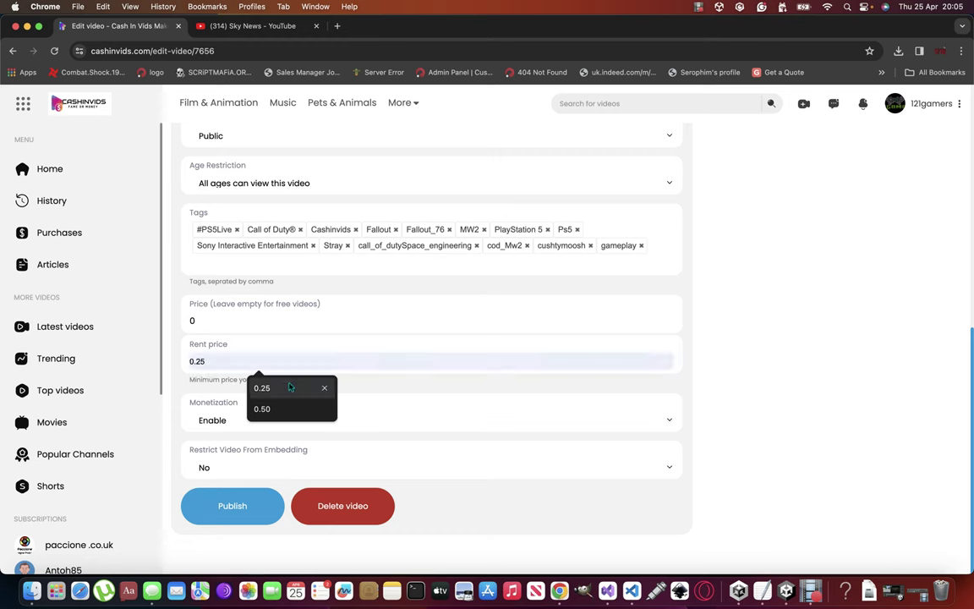
click(242, 321)
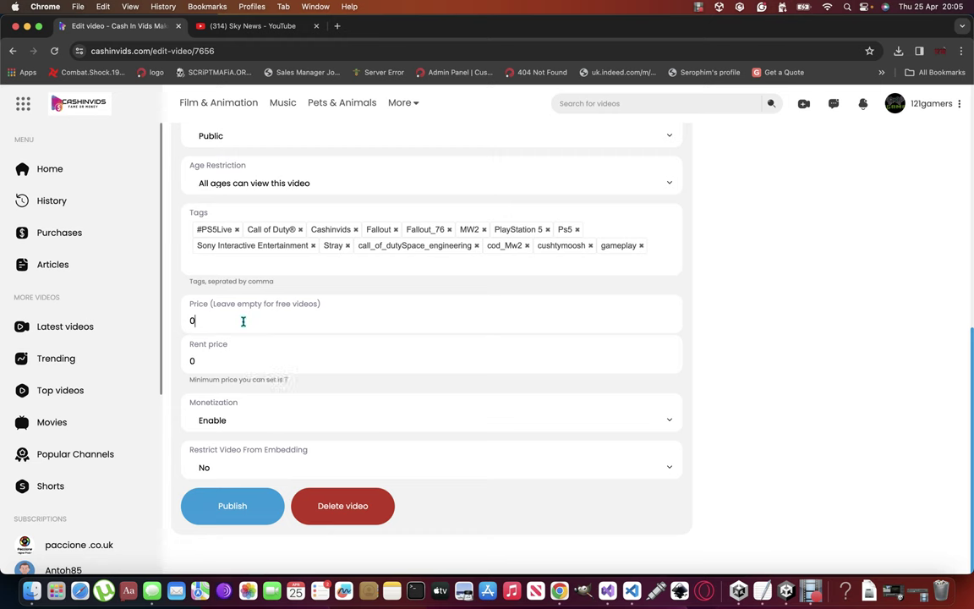
double_click(216, 321)
Step: Publish the edited MW3 Zombies video and load its player on the watch page
click(234, 507)
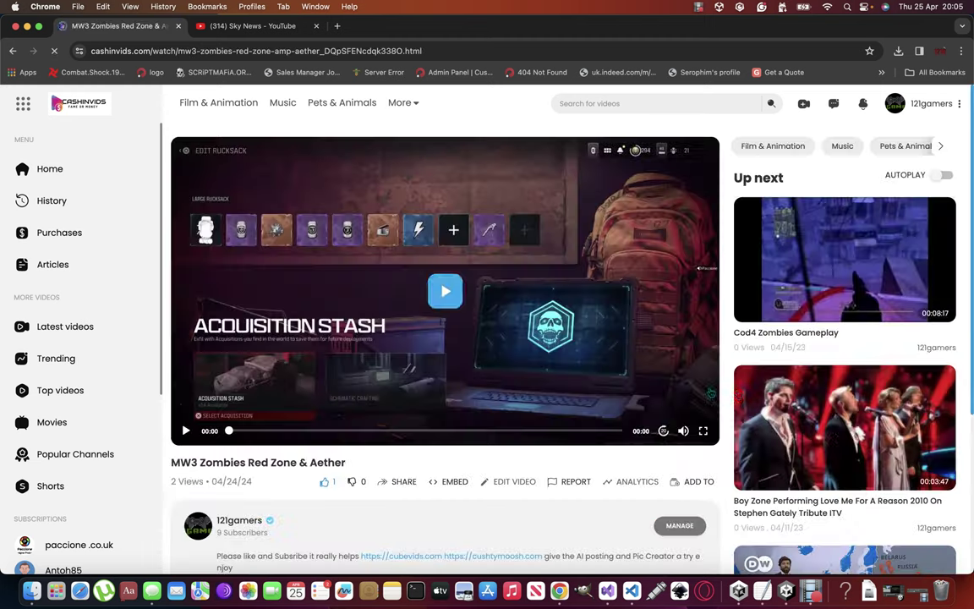
click(450, 291)
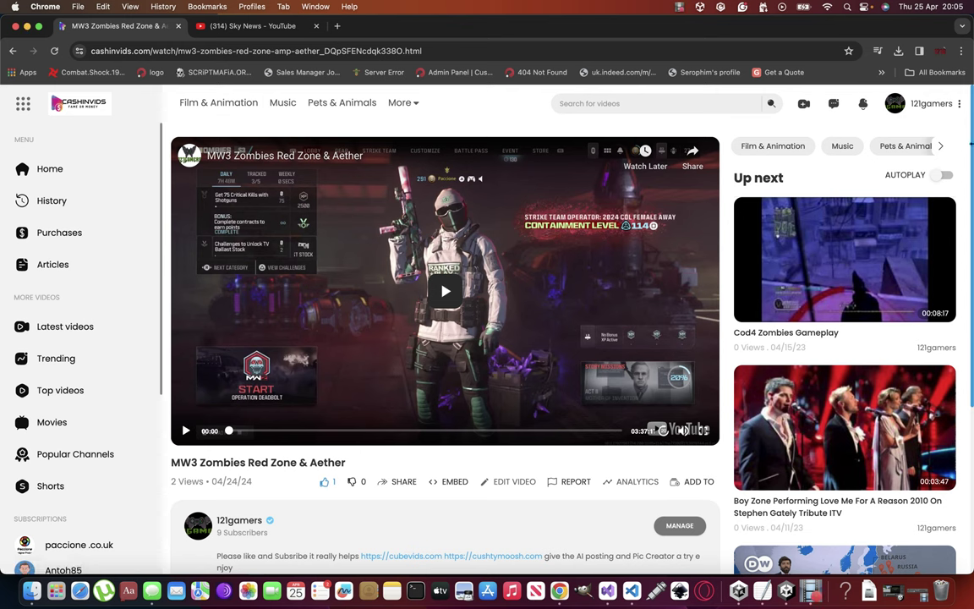
scroll(969, 160, down, 2)
scroll(969, 160, up, 2)
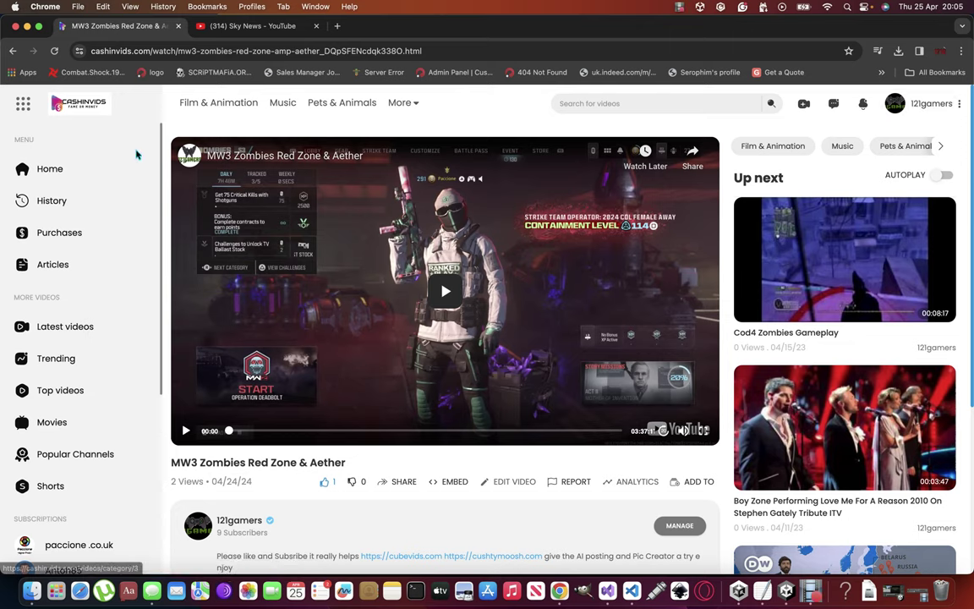
Step: Browse the Purchases, Articles, Home, Latest, Top and Trending pages from the sidebar
click(72, 235)
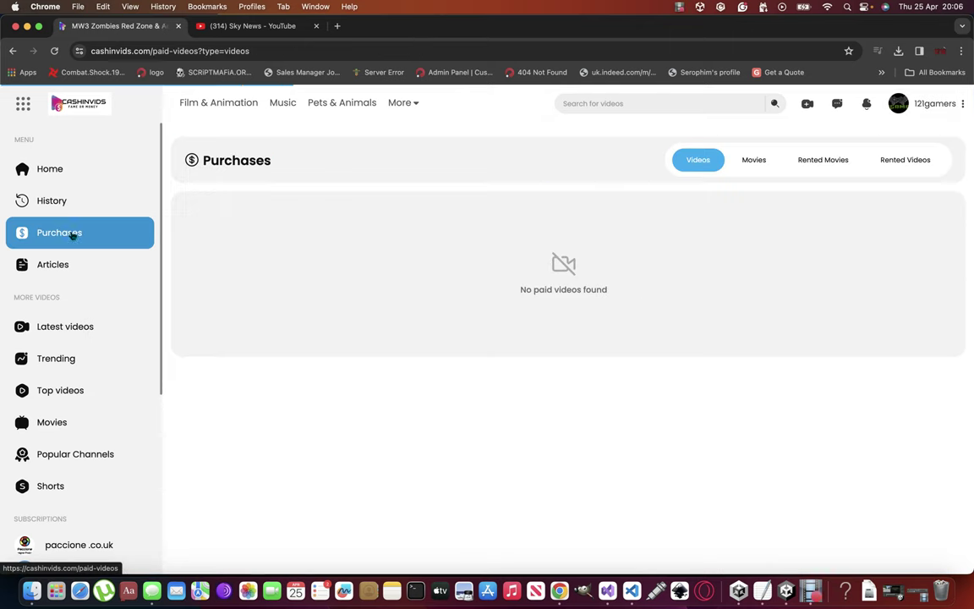
click(60, 268)
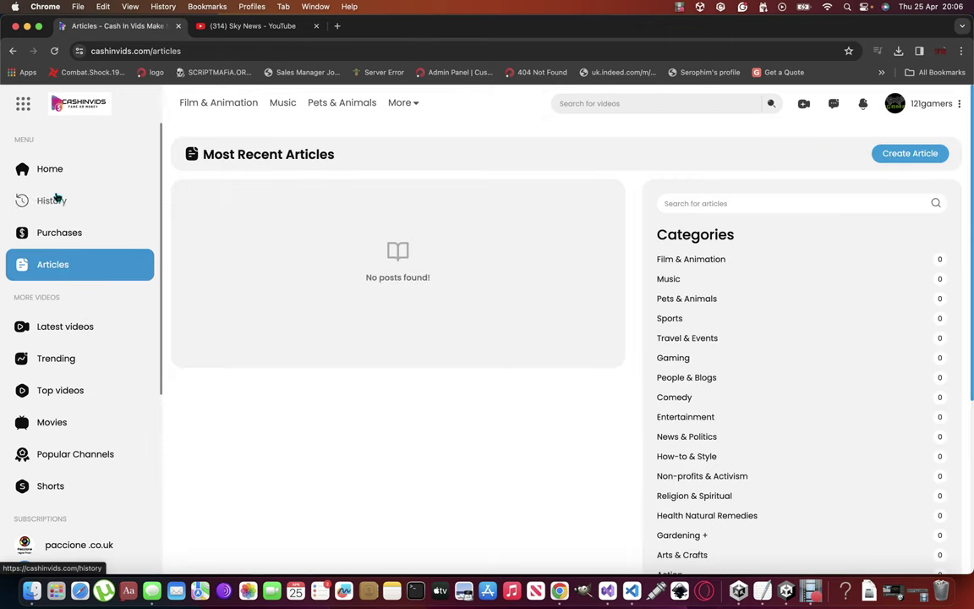
click(48, 169)
click(63, 324)
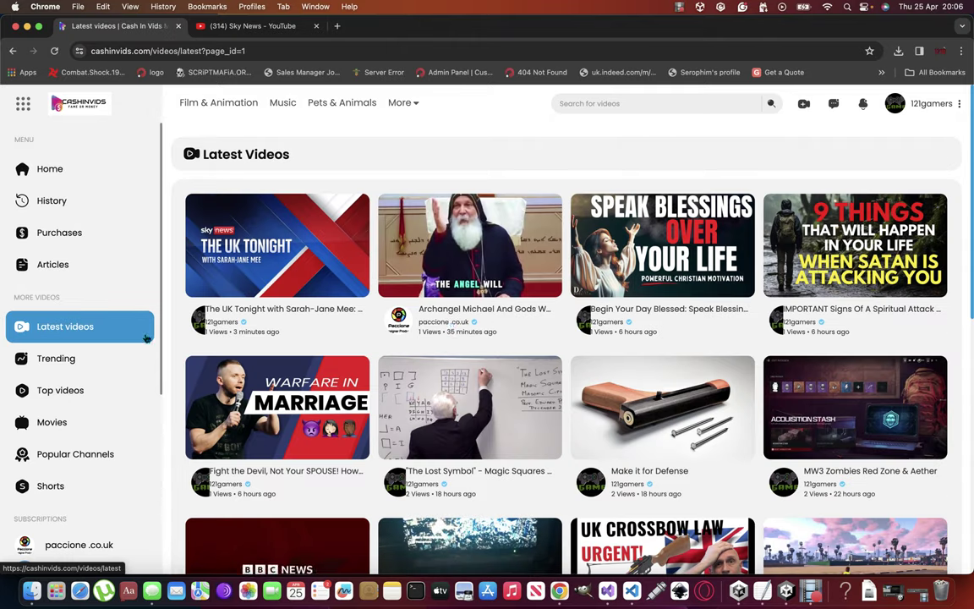
click(57, 393)
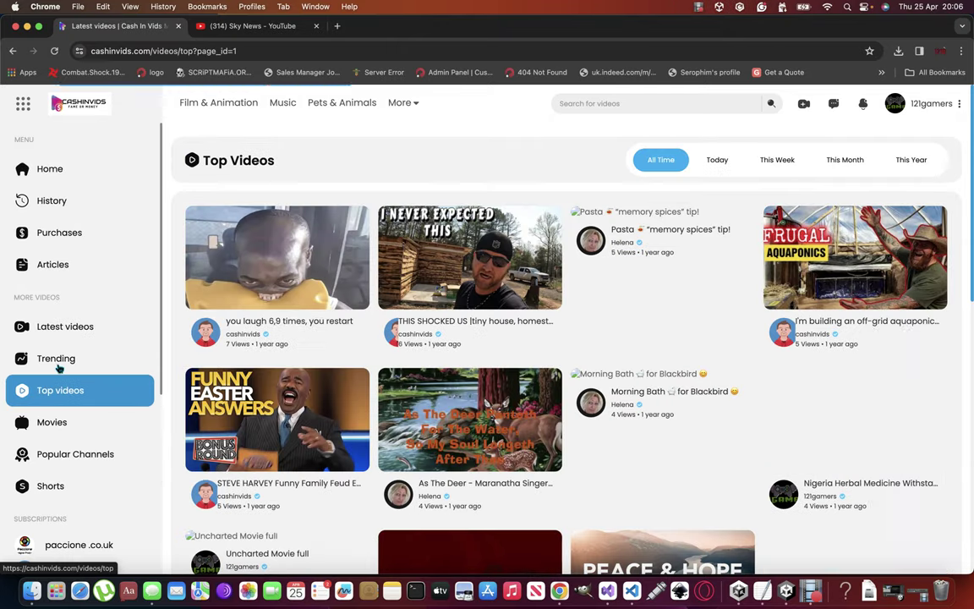
click(59, 361)
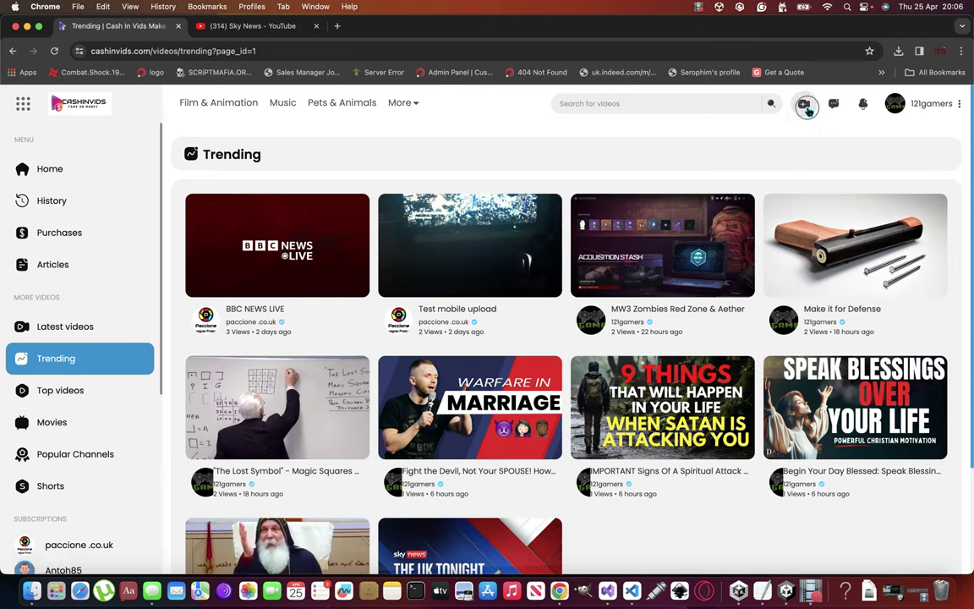
click(803, 103)
Step: View the video Import page and then the regular Upload page
click(714, 161)
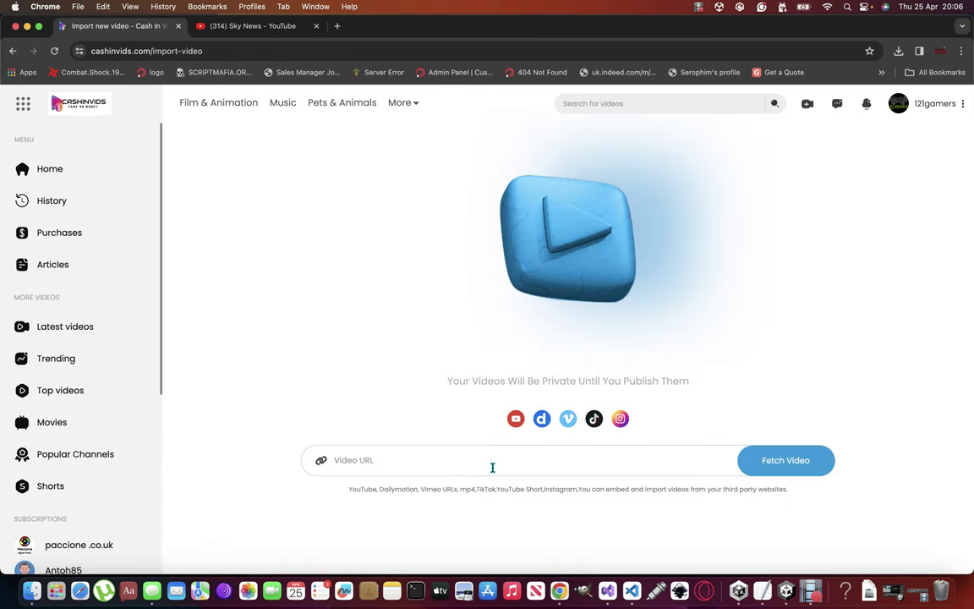
click(808, 106)
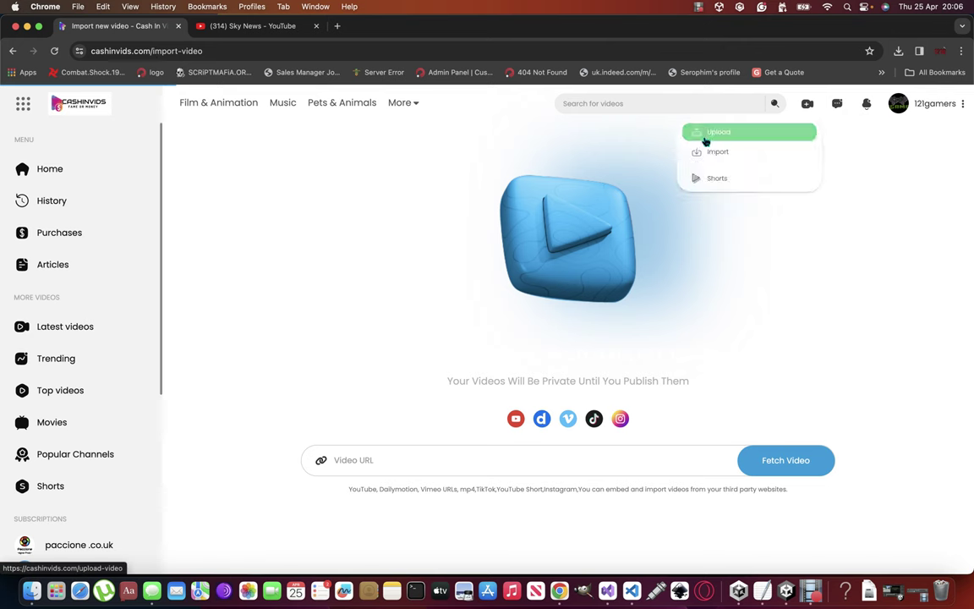
click(704, 133)
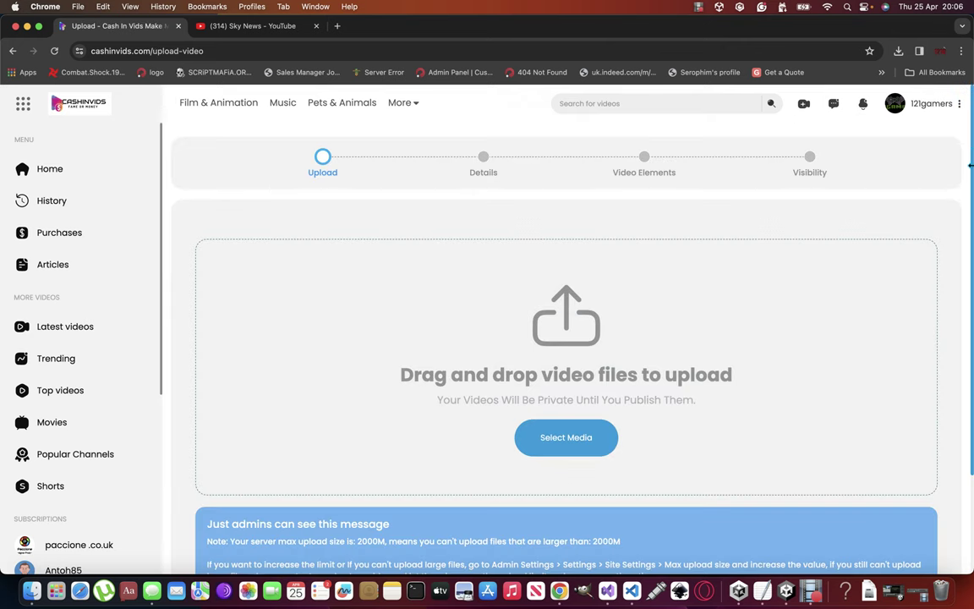
mouse_move(970, 169)
mouse_down()
mouse_move(963, 267)
mouse_move(971, 74)
mouse_up()
Step: Go to the Shorts upload page and start selecting a media file
click(803, 103)
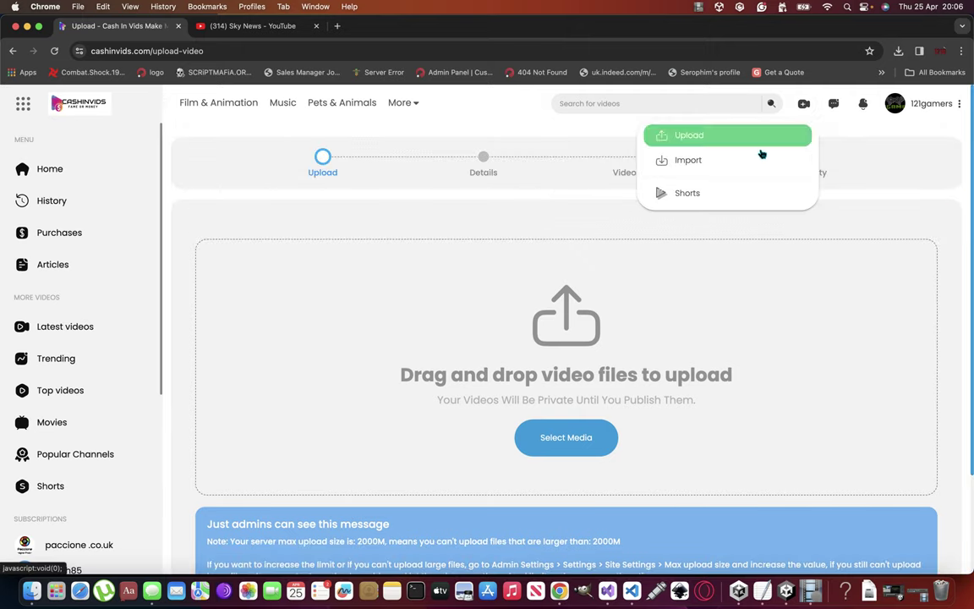
click(733, 194)
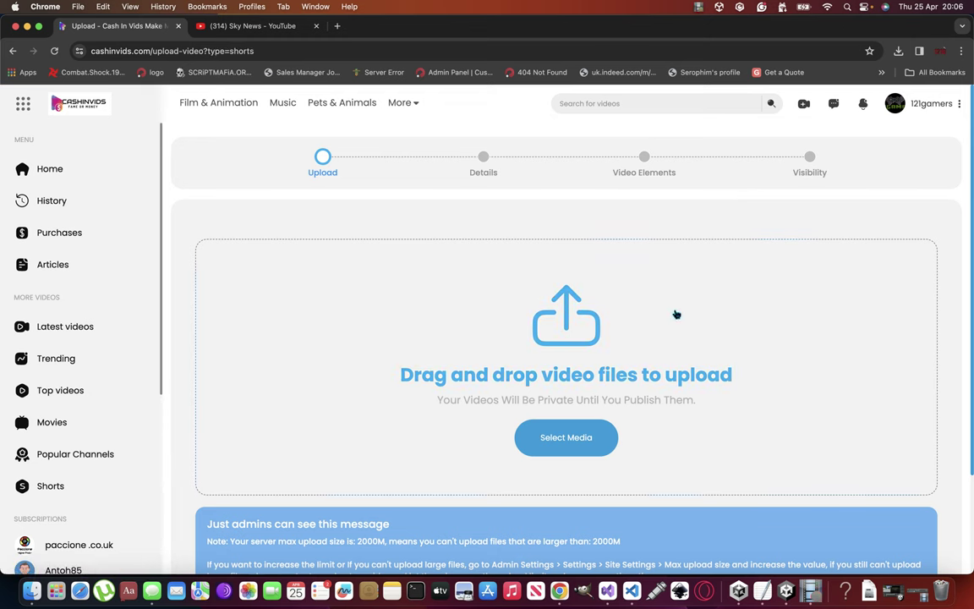
click(580, 437)
drag(970, 175, 869, 155)
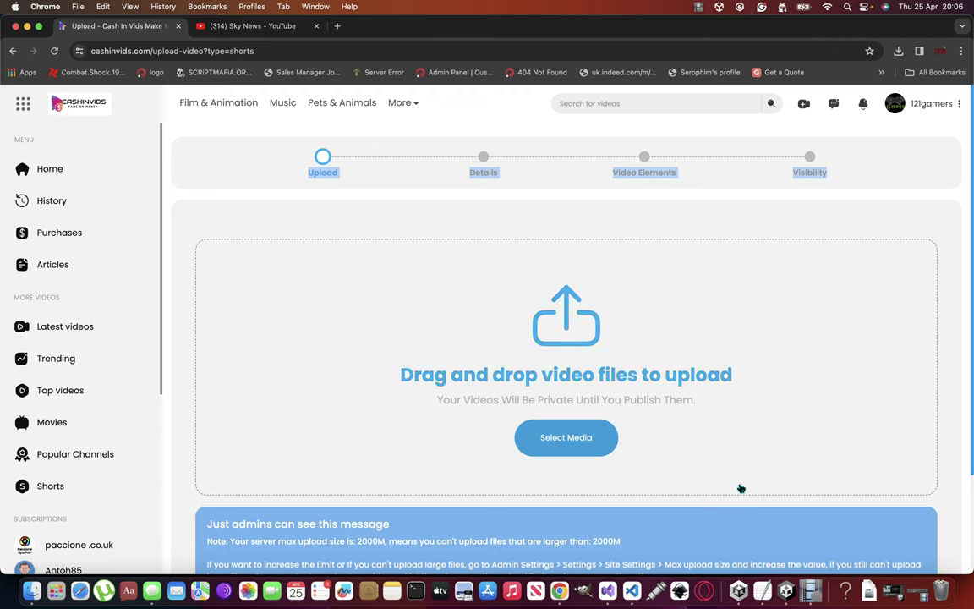
click(814, 597)
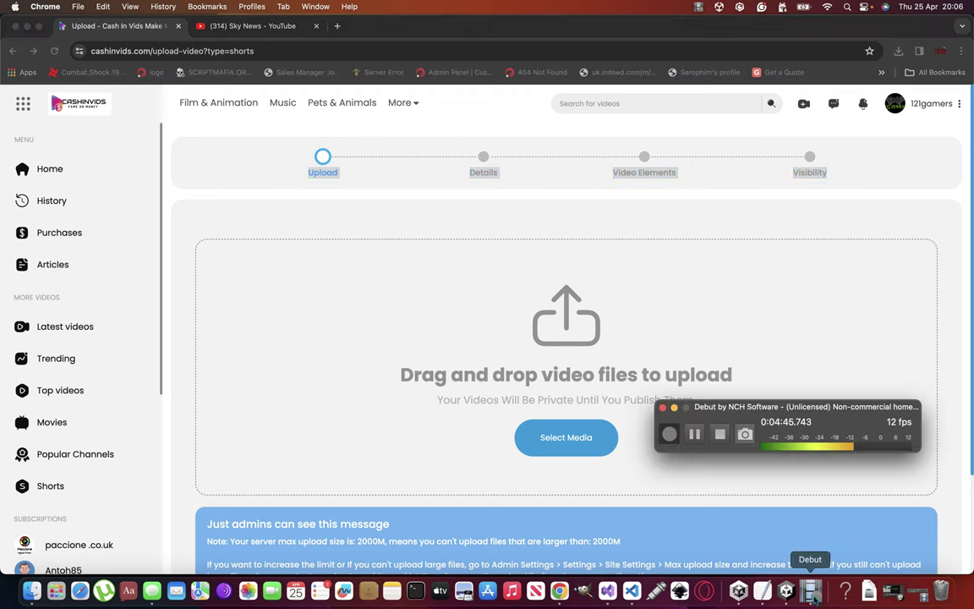